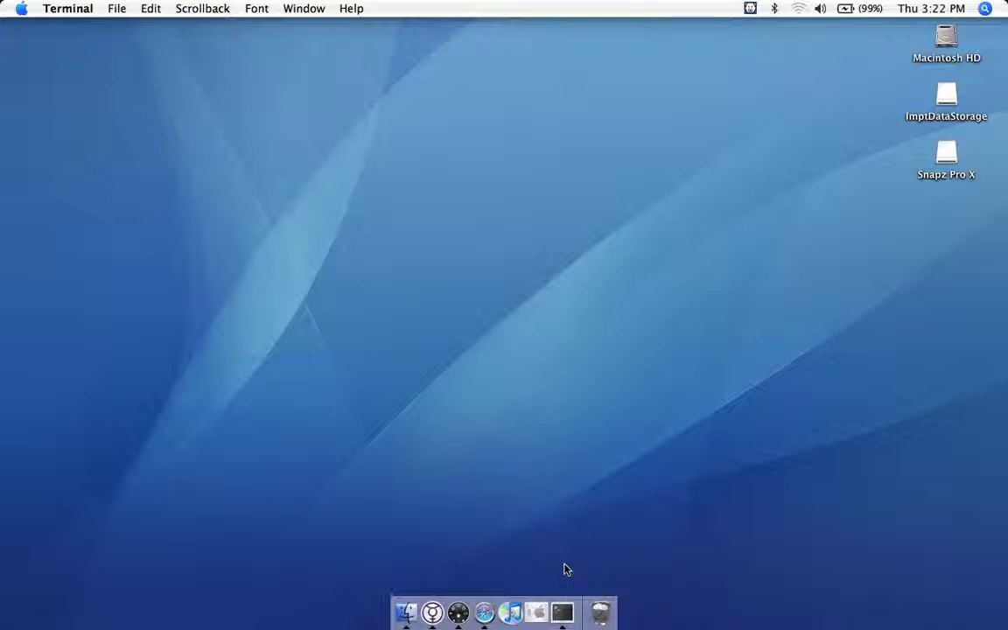
Display the contents of /etc/resolv.conf in Terminal to check the configured DNS servers
click(562, 613)
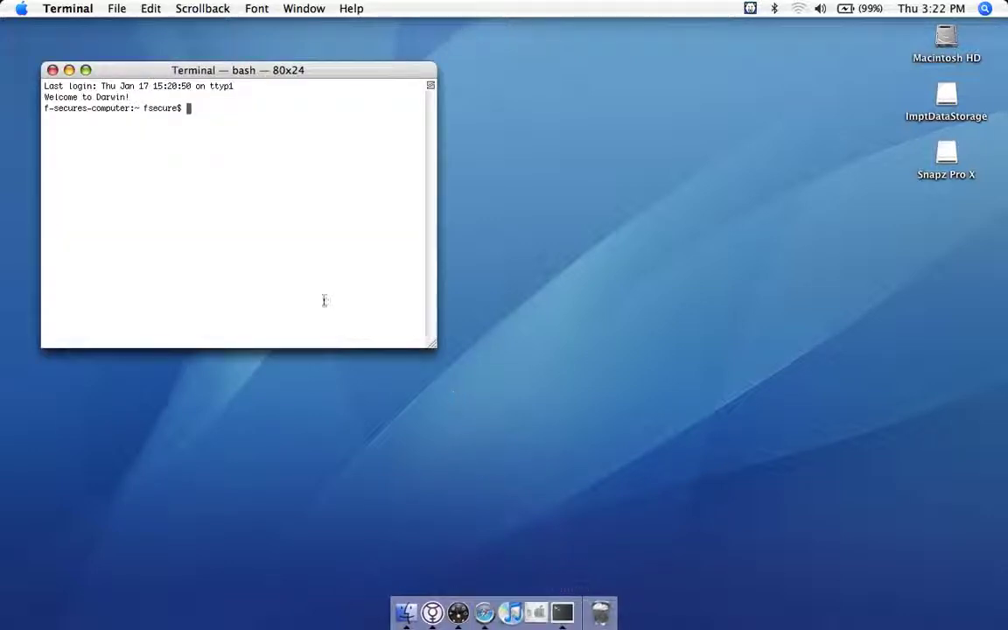
text(cat /)
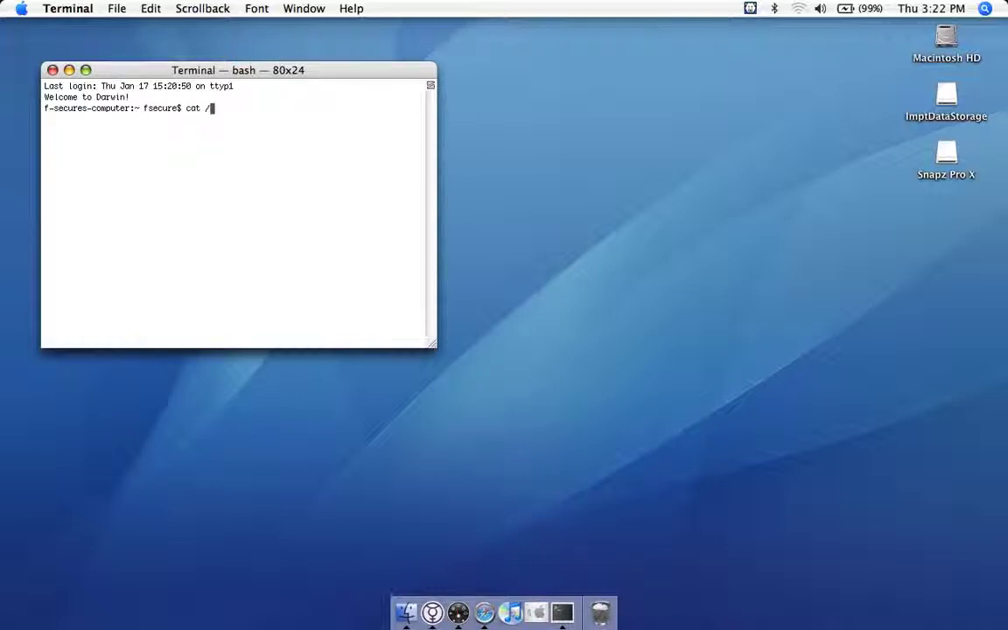
text(etc/resolv.conf)
key(Return)
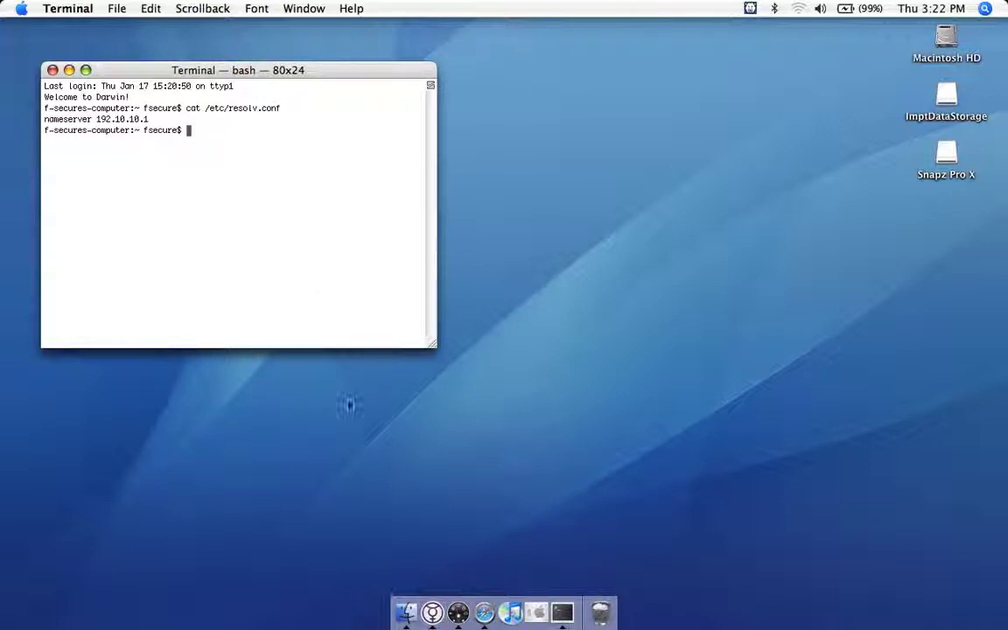
Switch to Safari and open the website delficodec.com
click(480, 605)
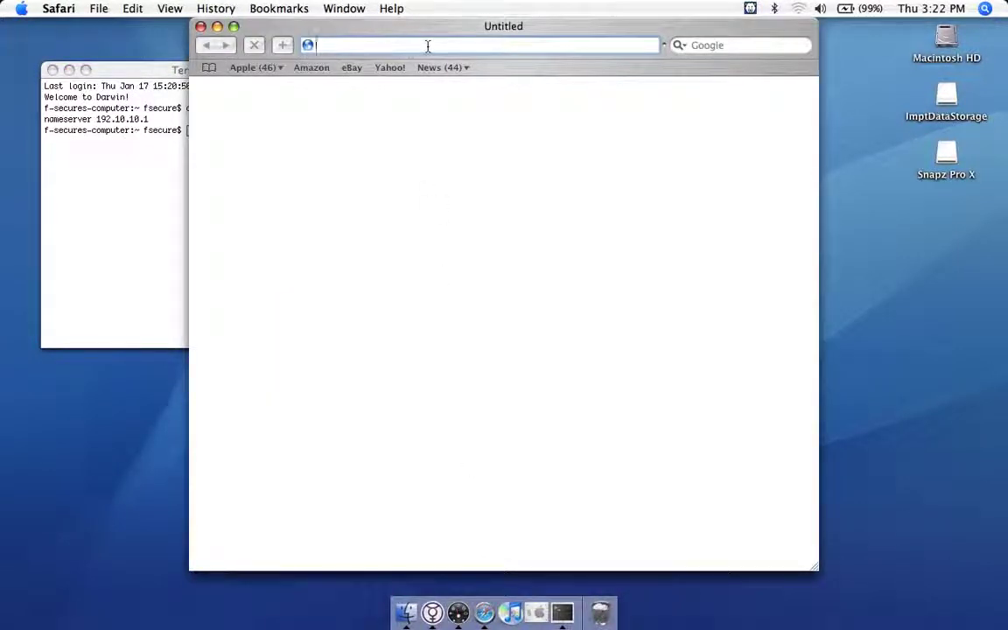
text(delficodec.com)
key(Return)
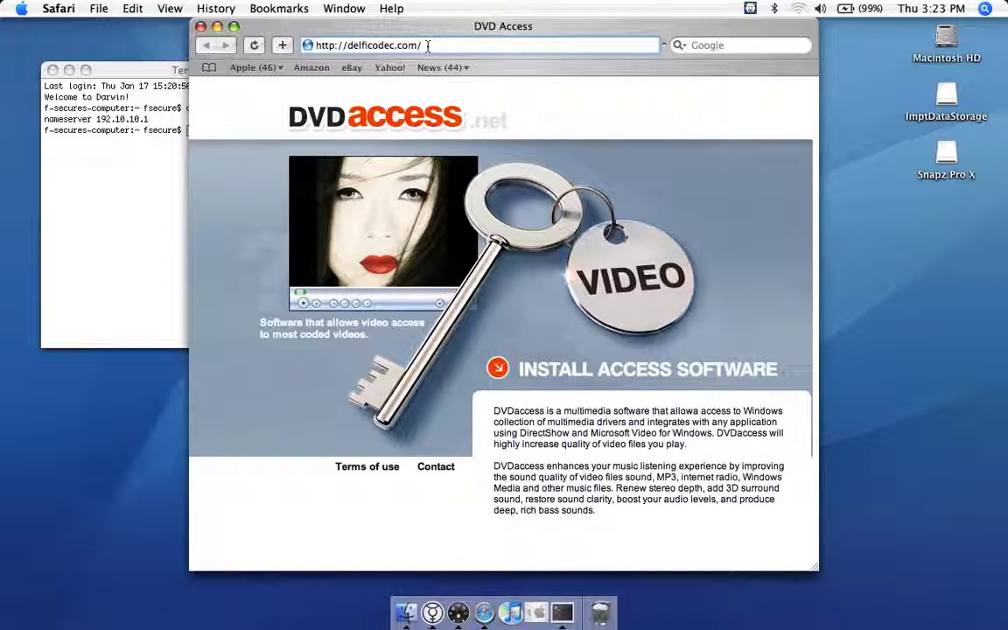
Download the disk image from delficodec.com/download/delficodec.dmg and allow the download of the application it contains
text(download/delficodec.d)
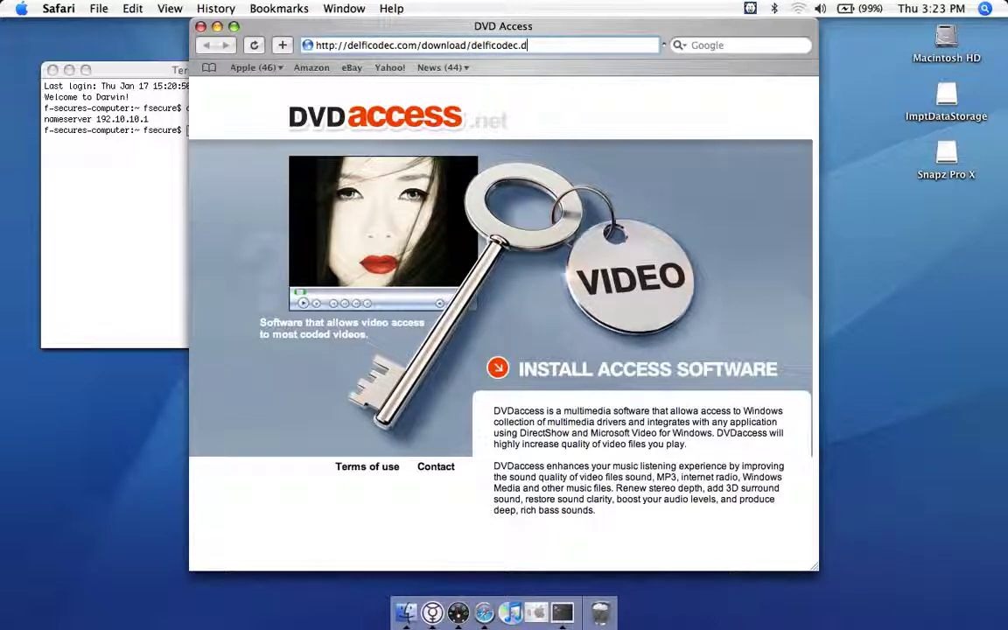
text(mg)
key(Return)
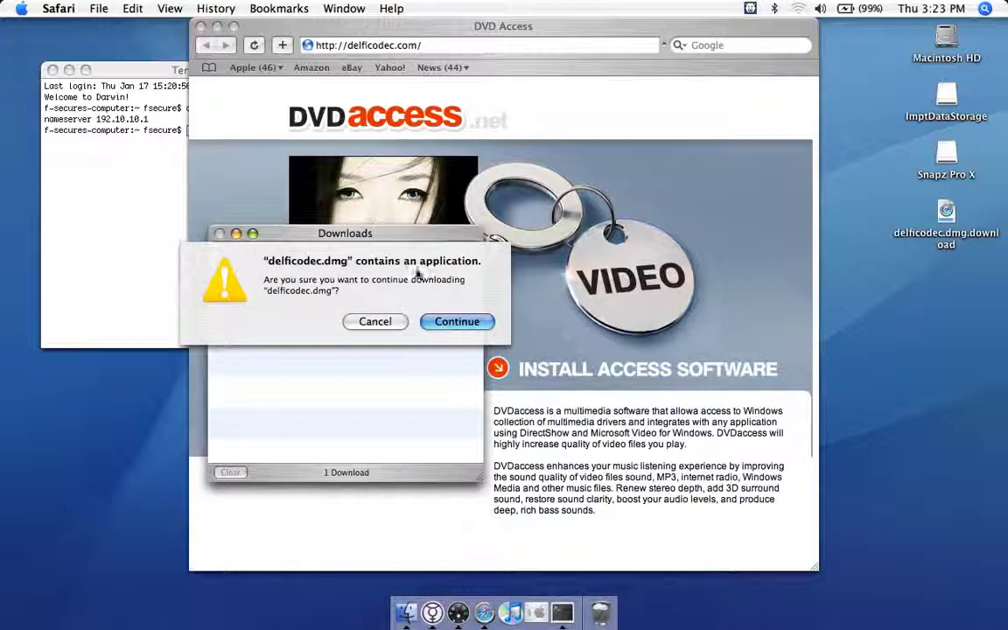
click(456, 322)
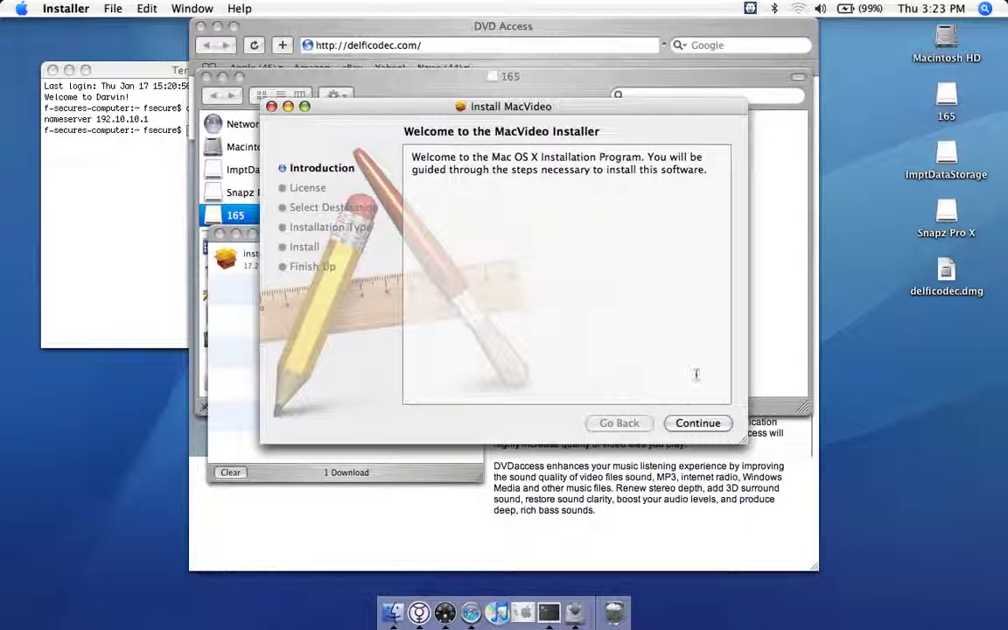
Accept the MacVideo license agreement and select Macintosh HD as the installation destination
click(697, 424)
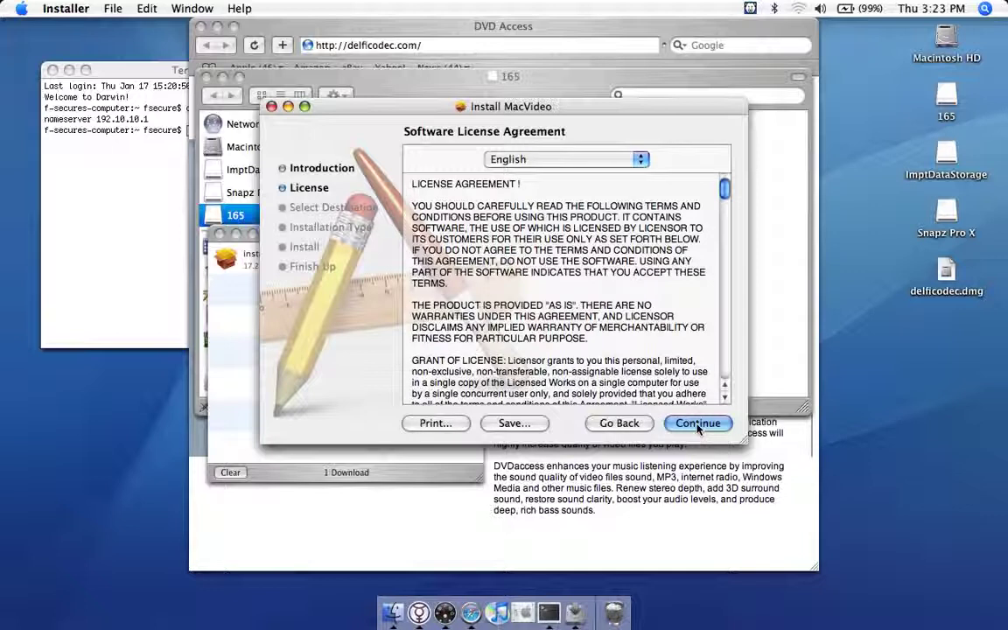
click(698, 425)
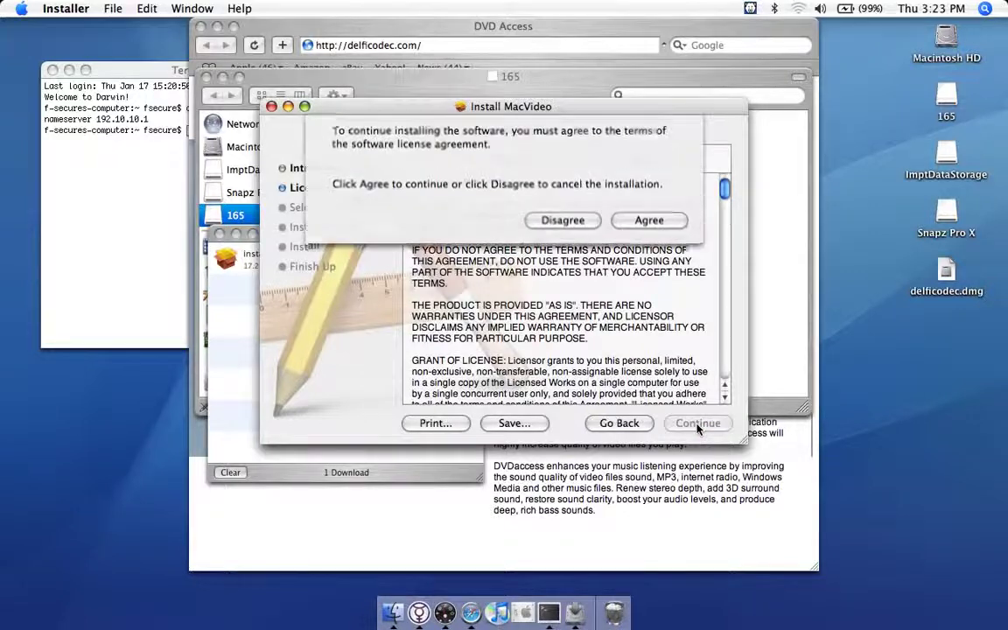
click(650, 223)
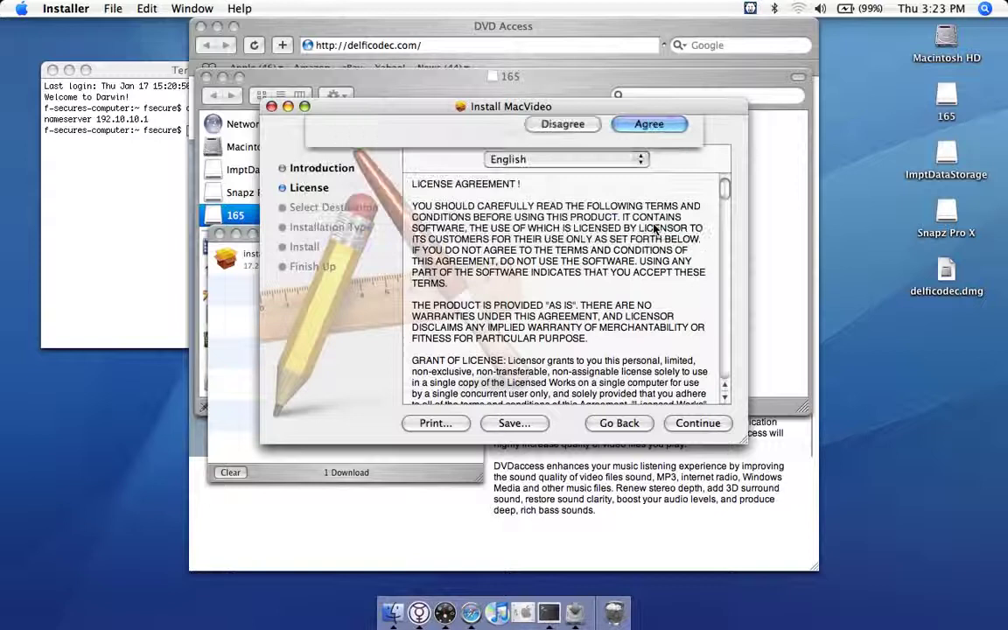
click(407, 194)
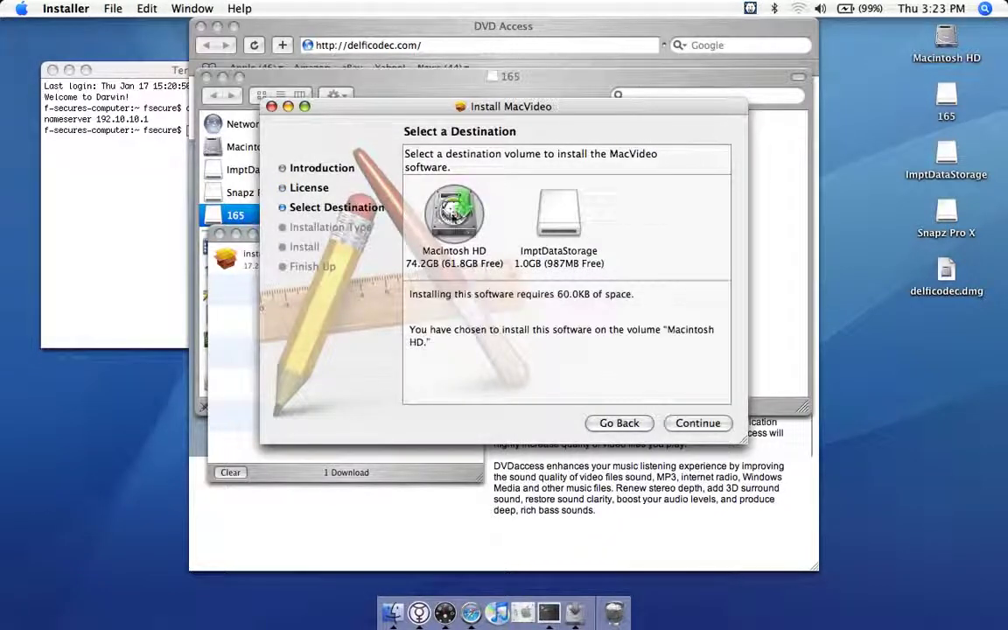
Install MacVideo, authenticating with the account password, and close the finished installer
click(701, 424)
click(698, 423)
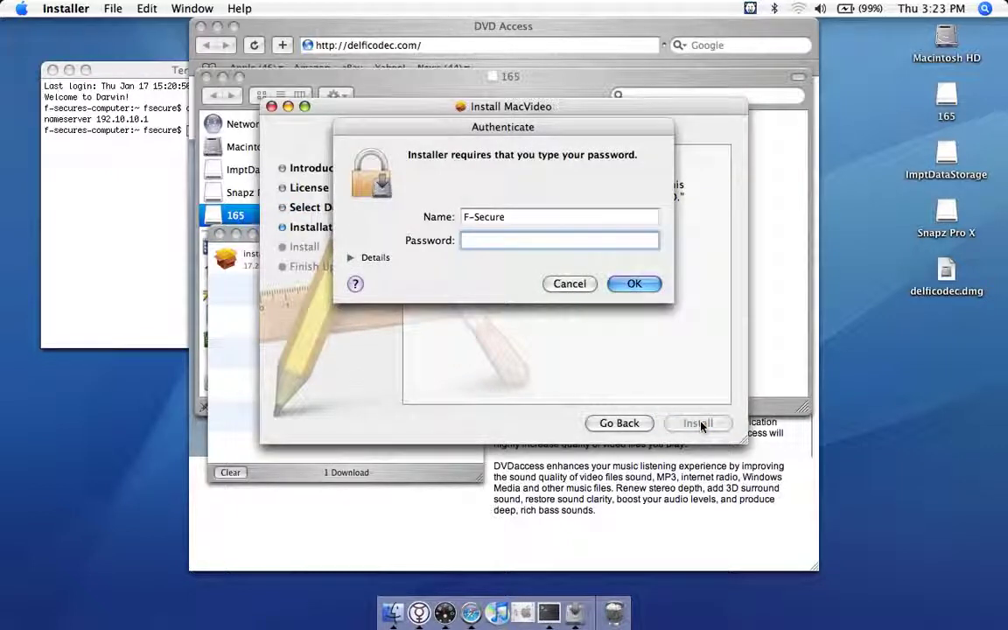
text(••••••••••••)
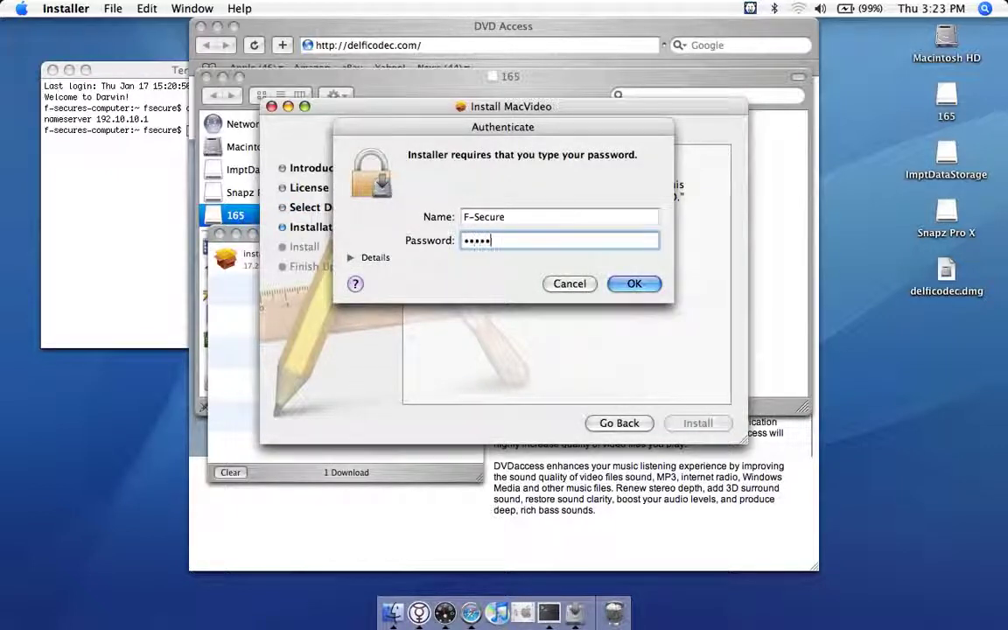
key(Return)
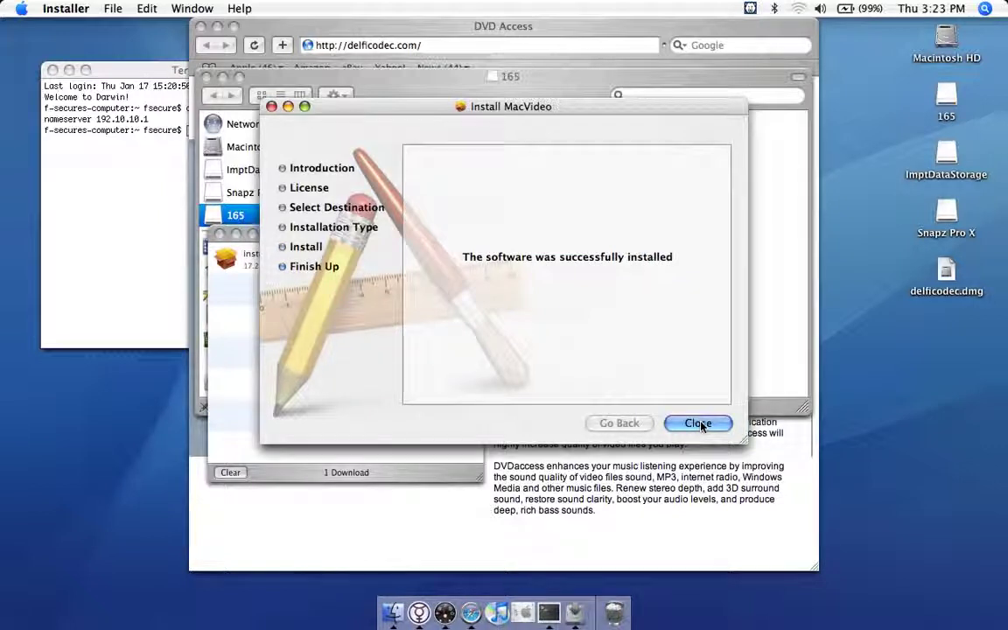
click(697, 423)
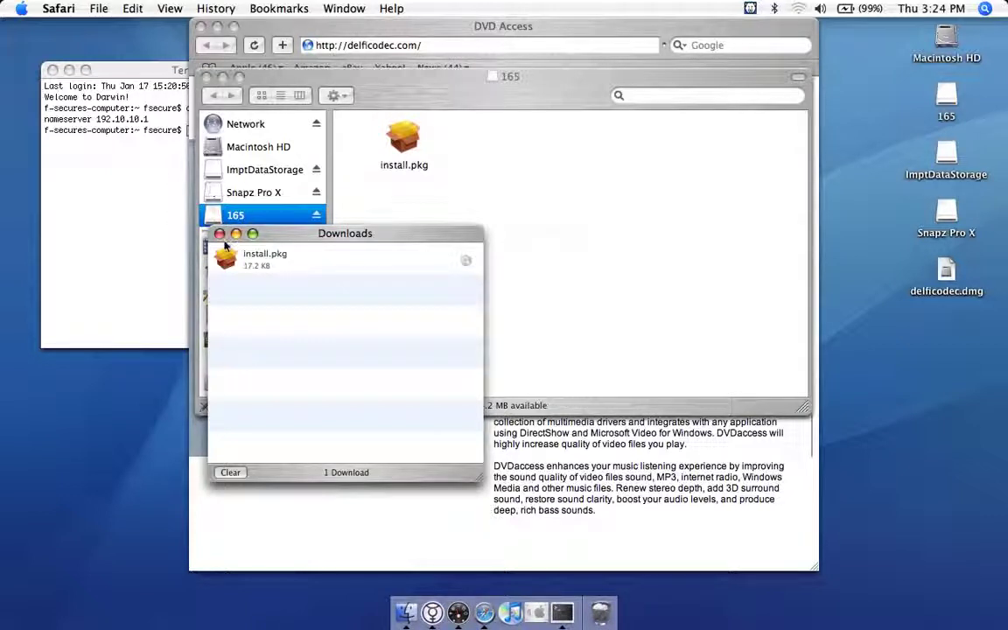
Return to Terminal and display /etc/resolv.conf again to compare the DNS servers after the installation
click(193, 215)
drag(153, 75, 319, 165)
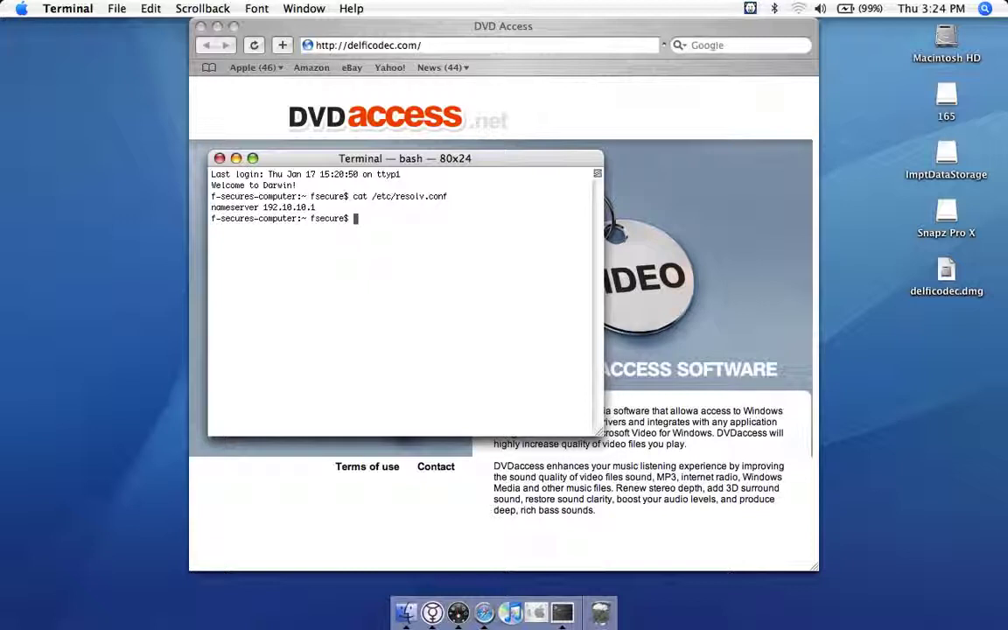
key(Up)
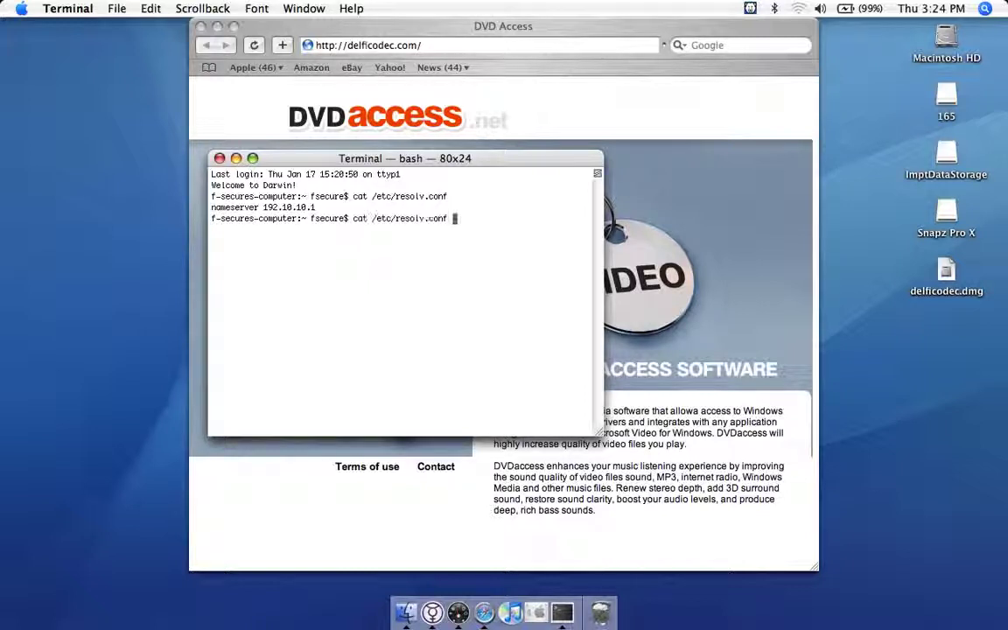
key(Return)
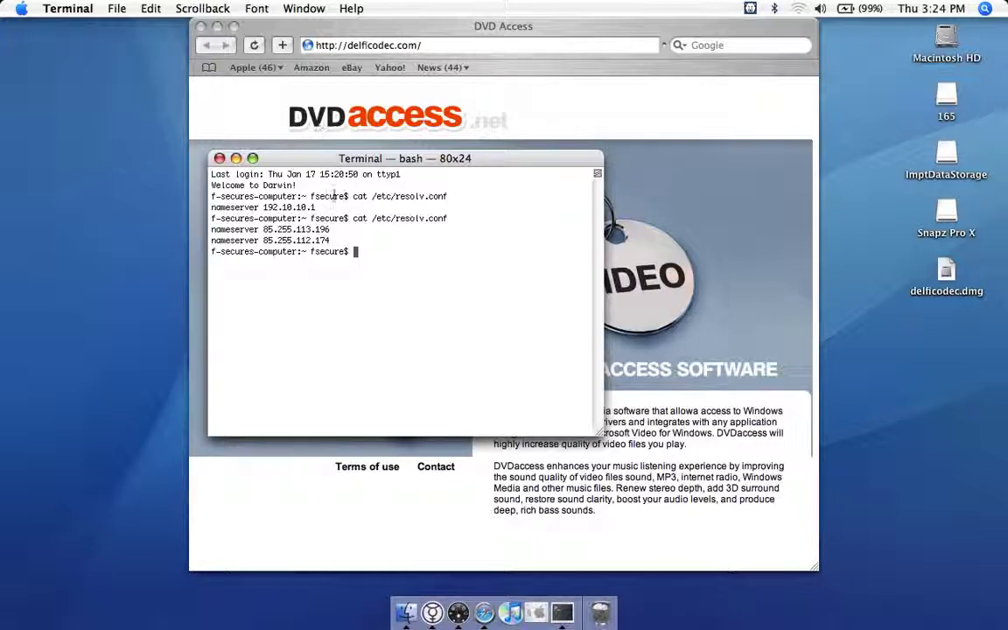
click(433, 72)
click(425, 45)
text(ww)
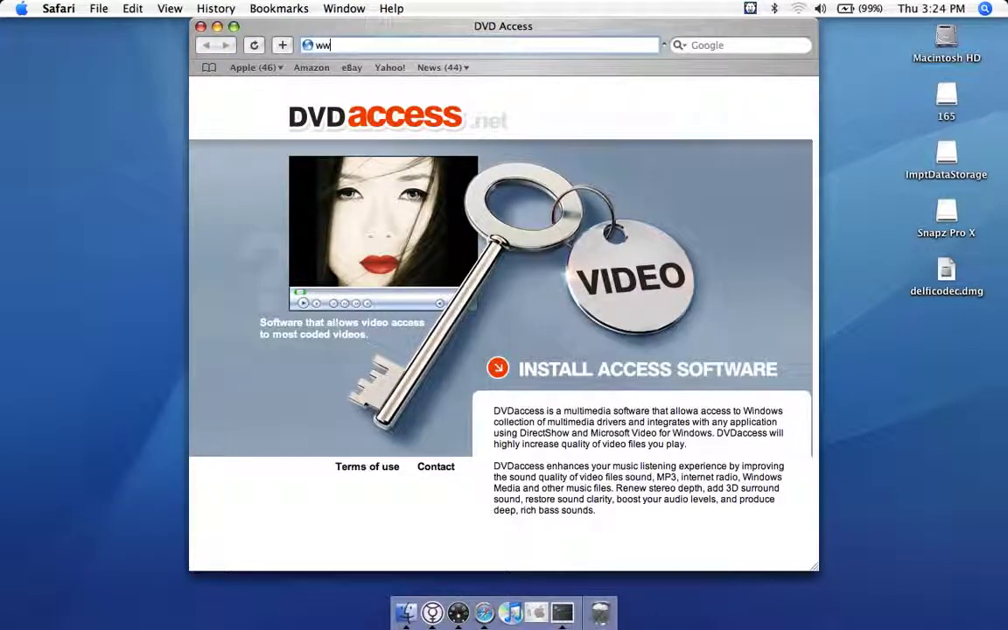
text(w.google.com.my)
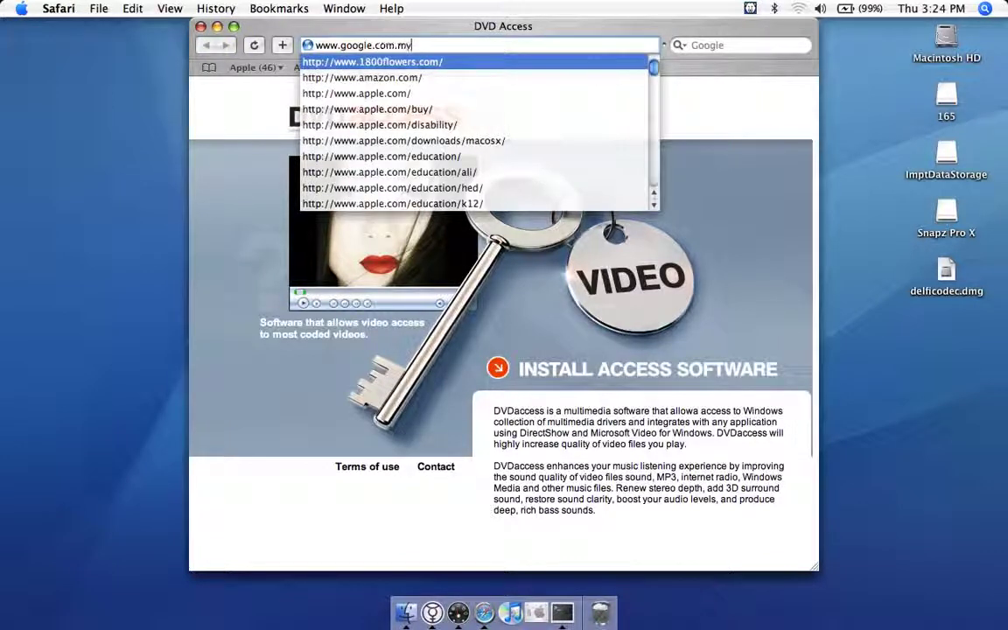
key(Return)
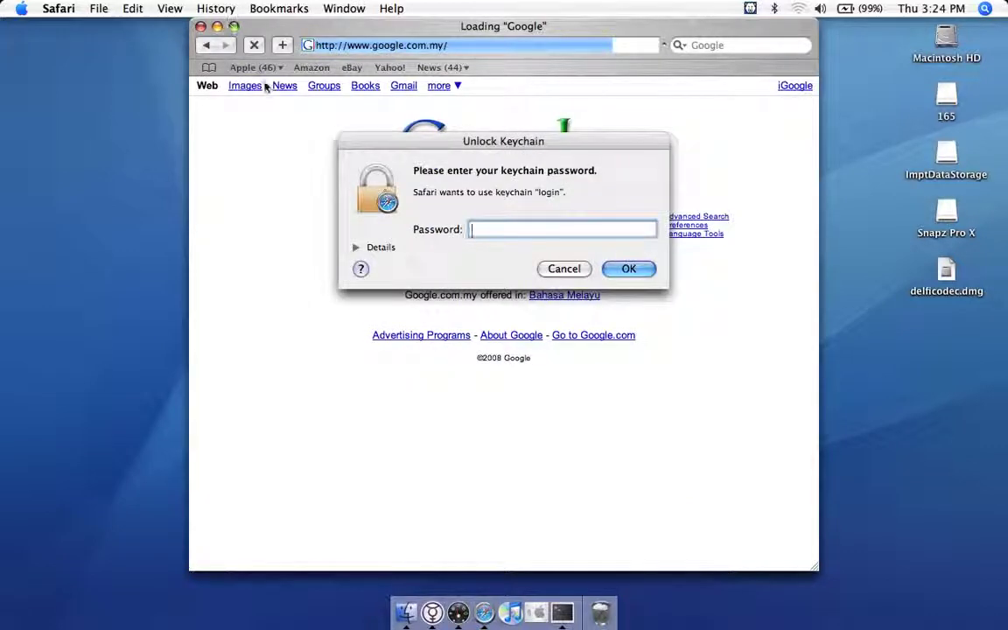
key(Escape)
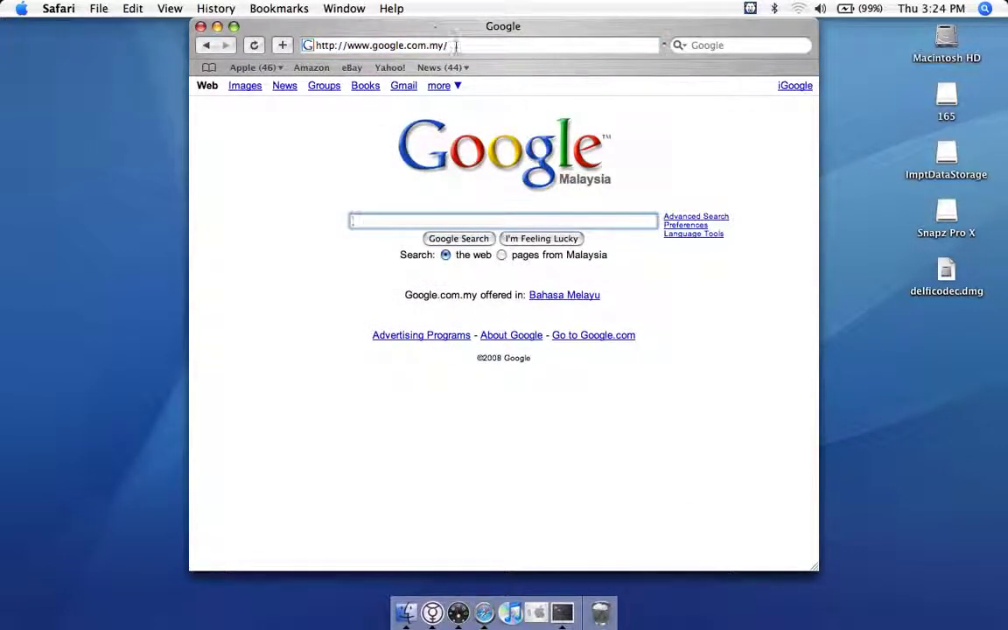
click(455, 45)
text(www.cn)
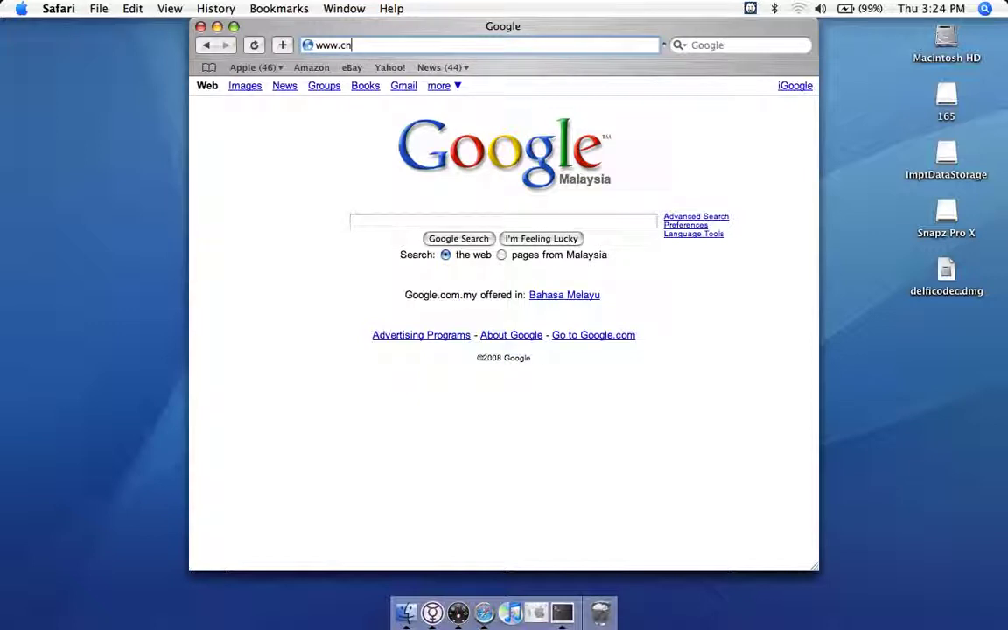
text(n.com)
key(Return)
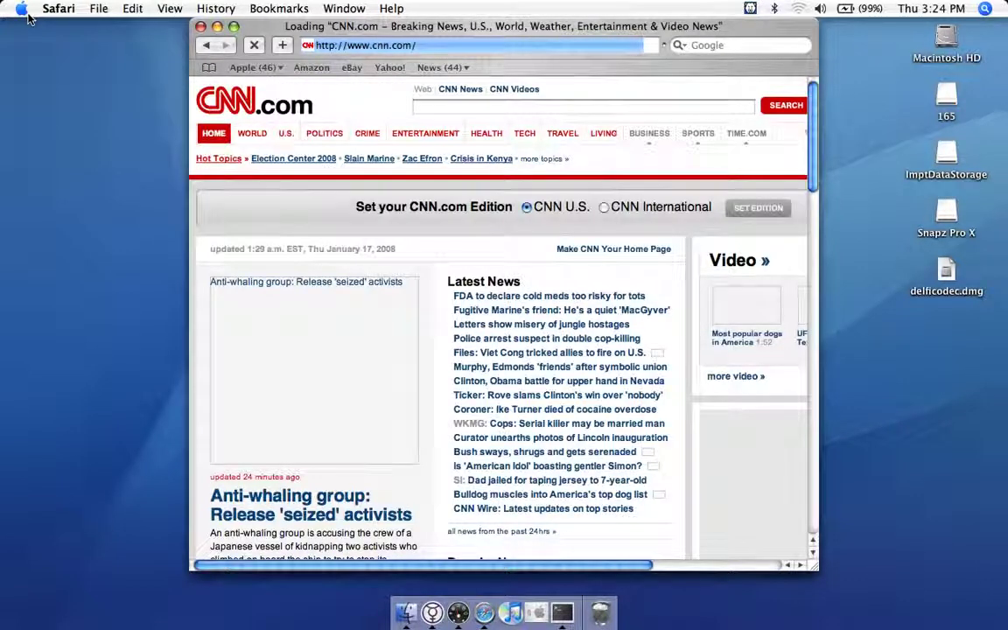
click(459, 49)
text(www.amazo)
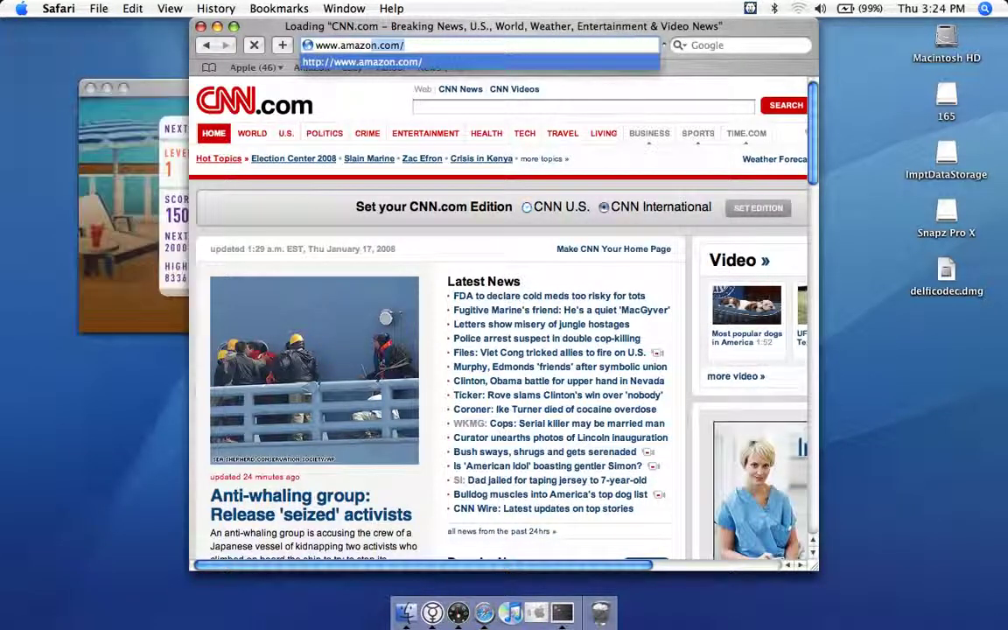
key(Return)
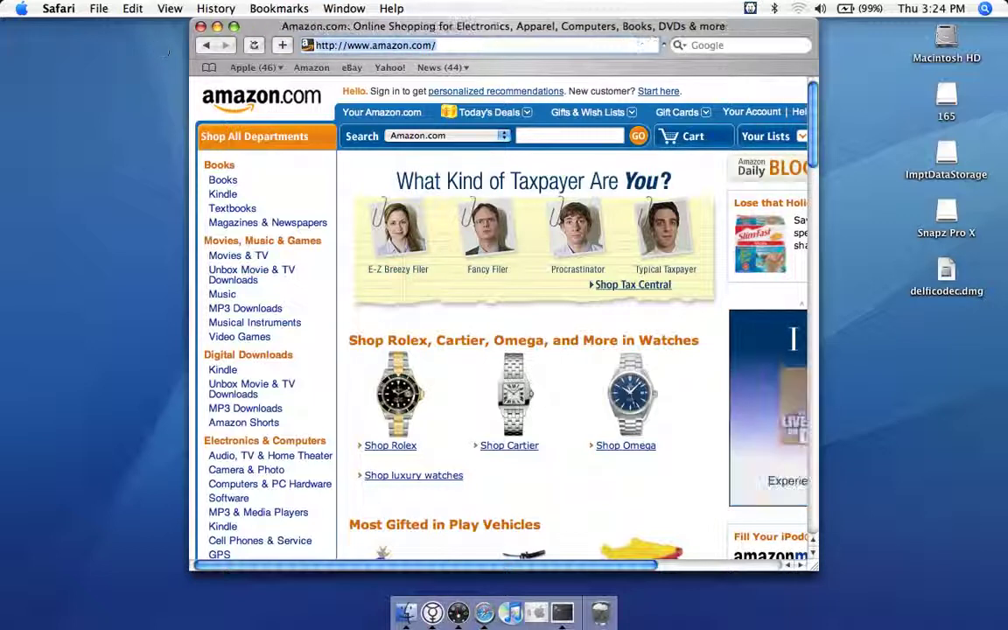
key(super+l)
text(www.asdfjasldfkja)
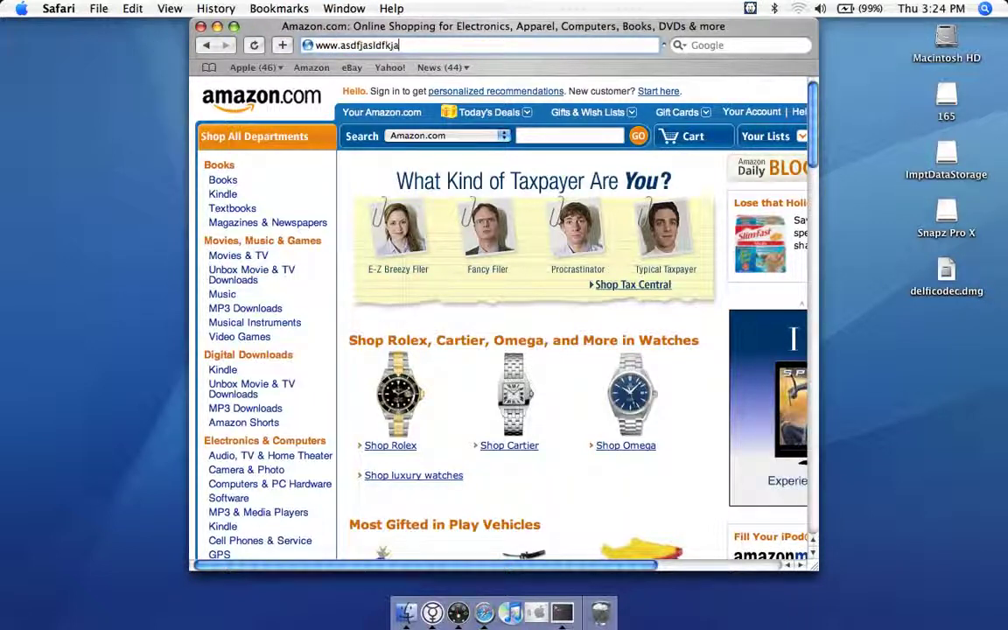
text(oeiwruoiwuerasd.com)
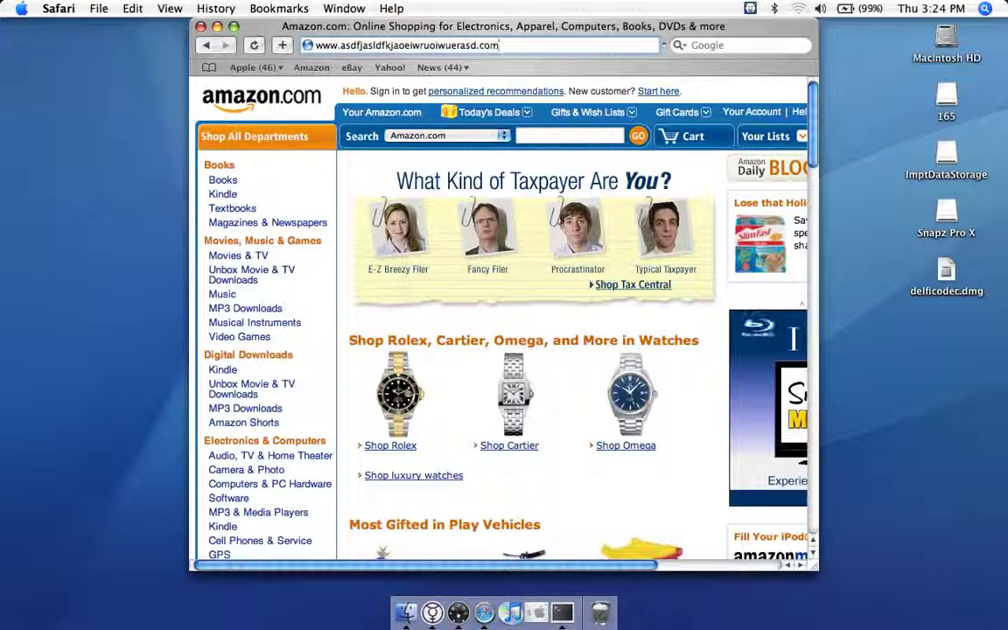
key(Return)
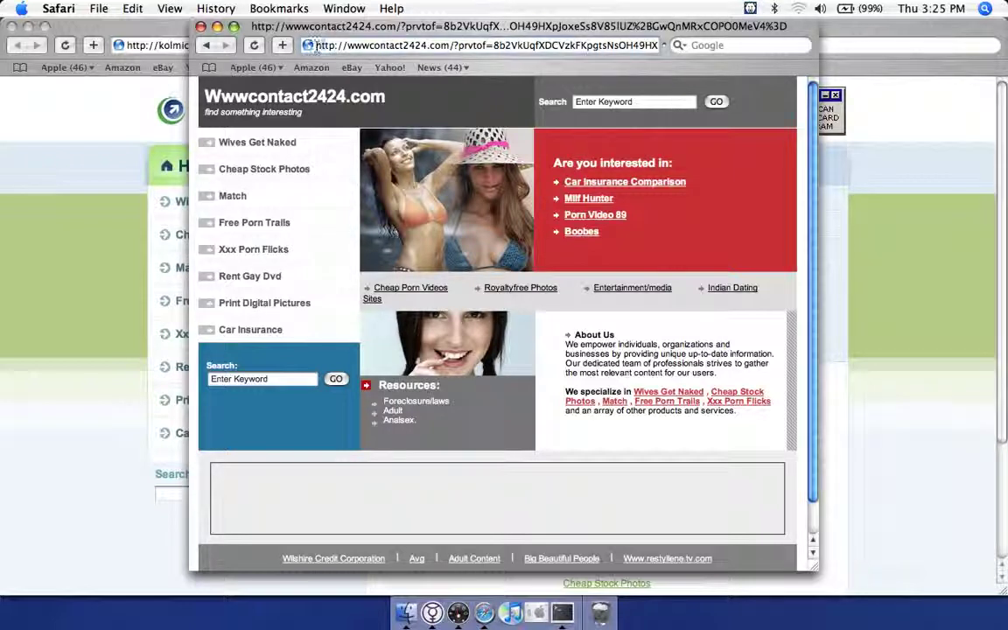
click(320, 49)
text(w)
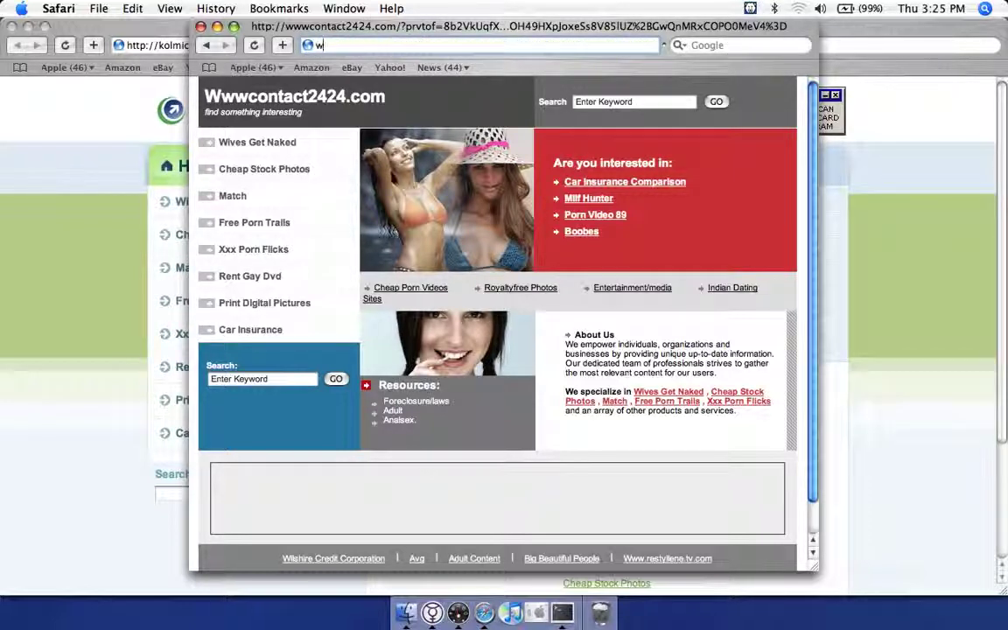
text(ww.flasdufoiweuroqzxa.net)
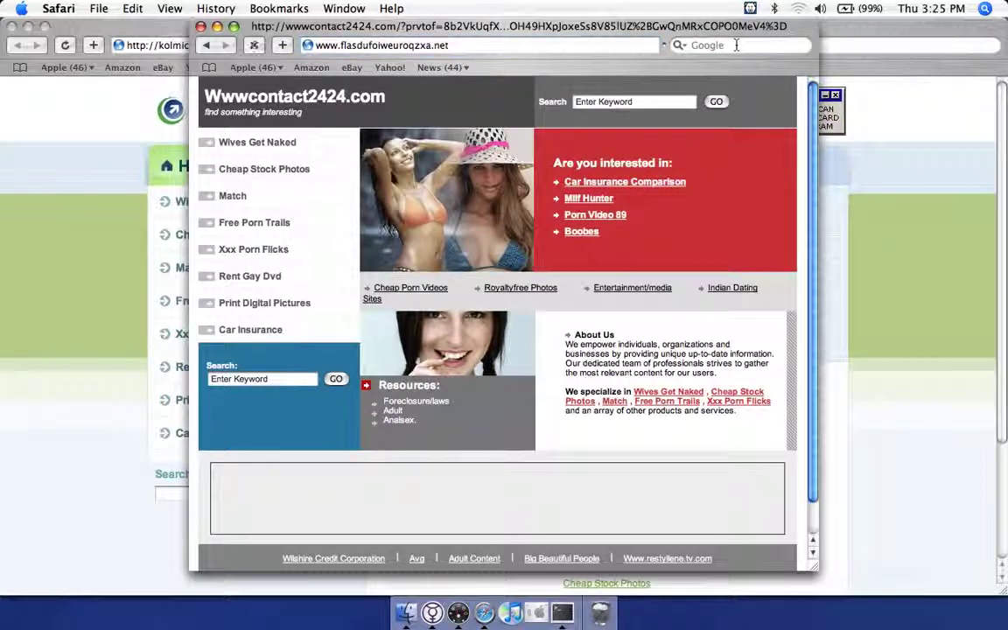
key(Return)
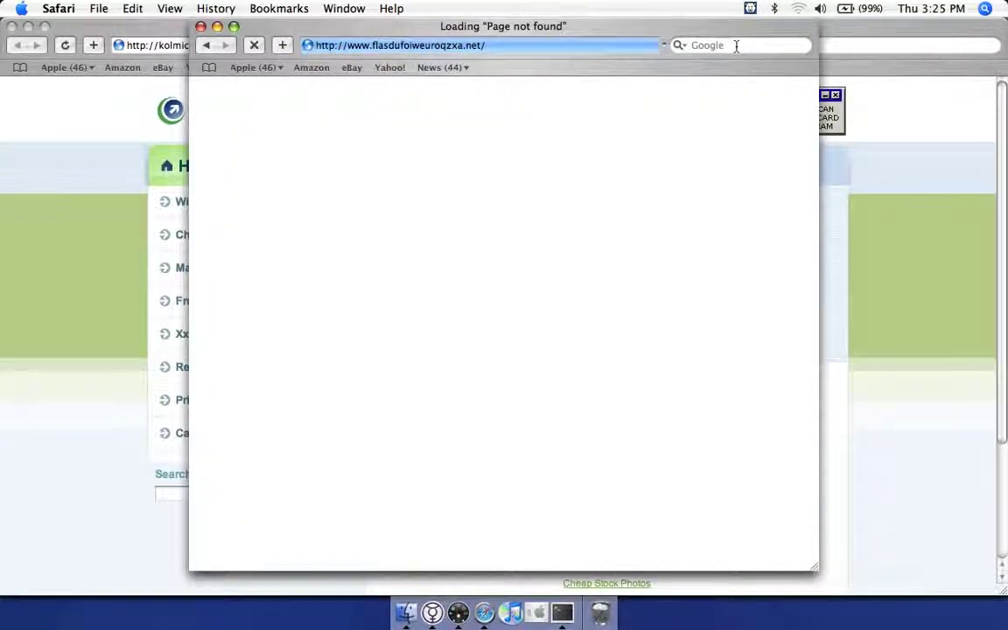
Switch to Terminal and run nslookup on the made-up domain weoriuweoriuwoeiruwoeiruw.net
click(562, 612)
text(nslookup )
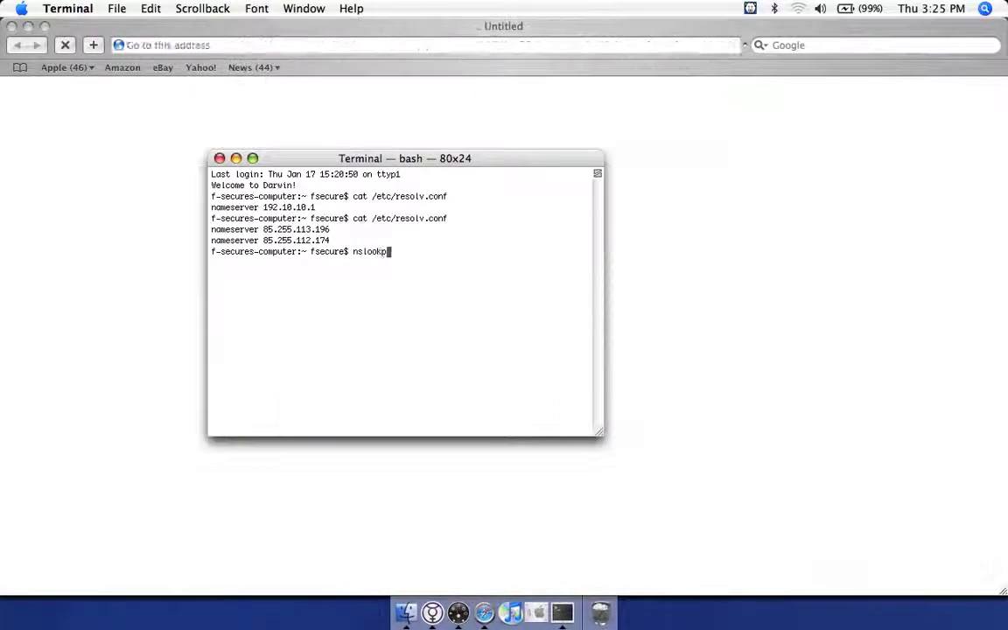
text(weoriuweoriuwoeiruwoeiruw.net)
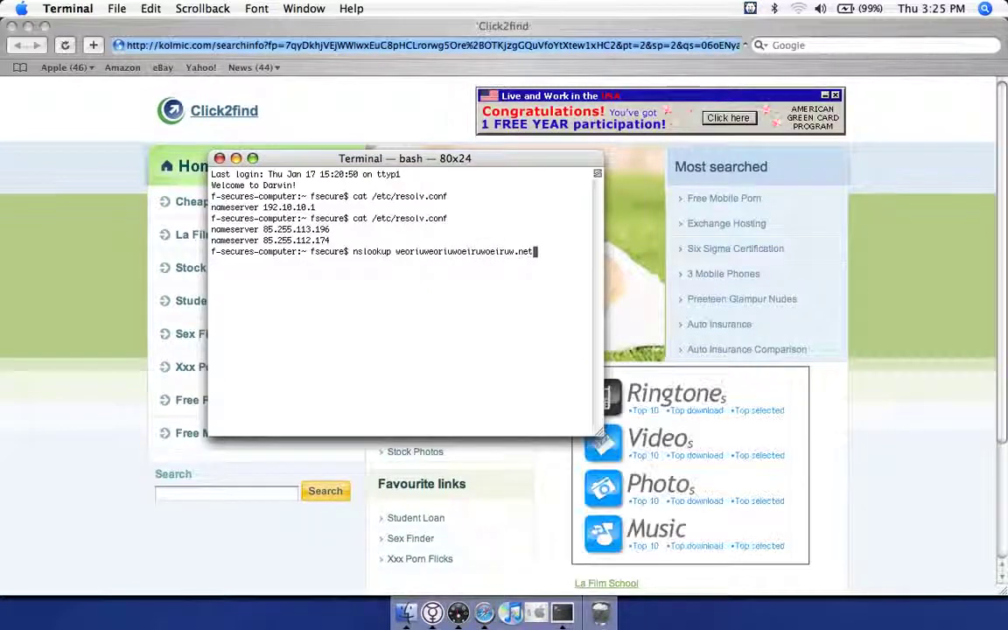
key(Return)
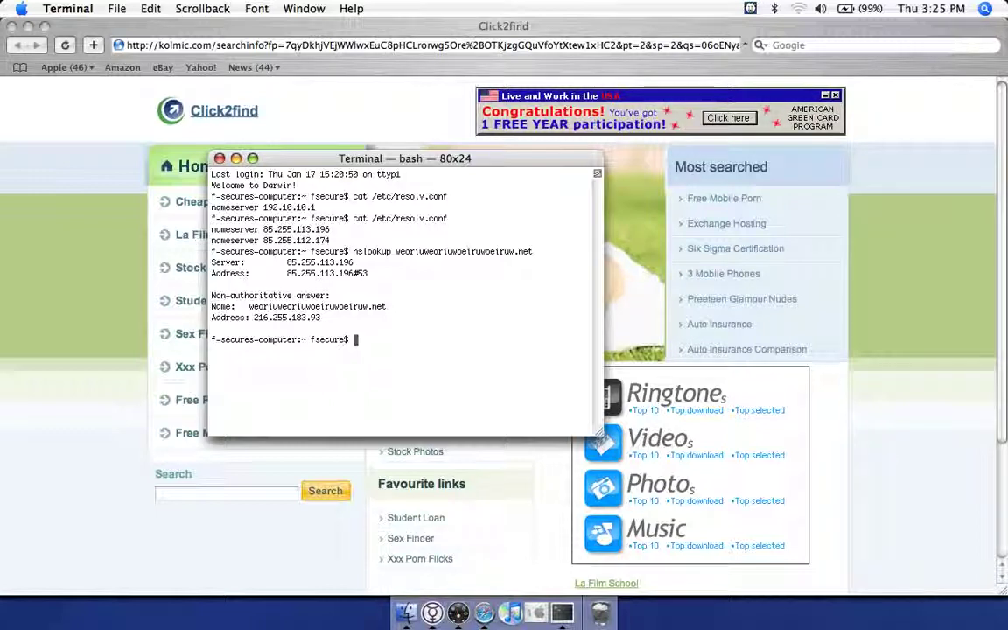
Run nslookup on another made-up domain, werlweruoweurw.com, to compare the resolved address
text(nslookup)
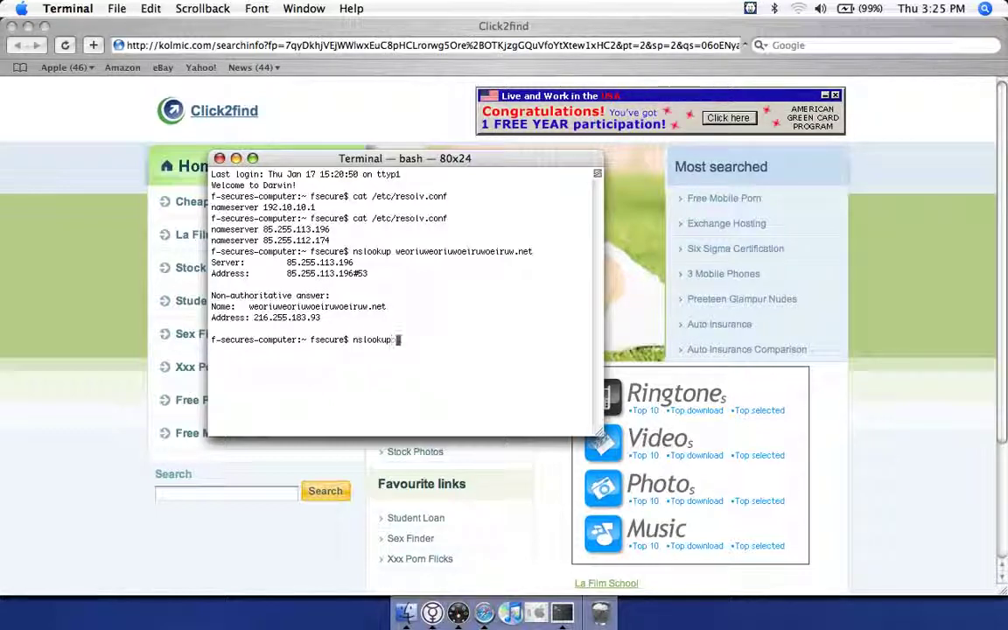
text( werlweruoweurw.com)
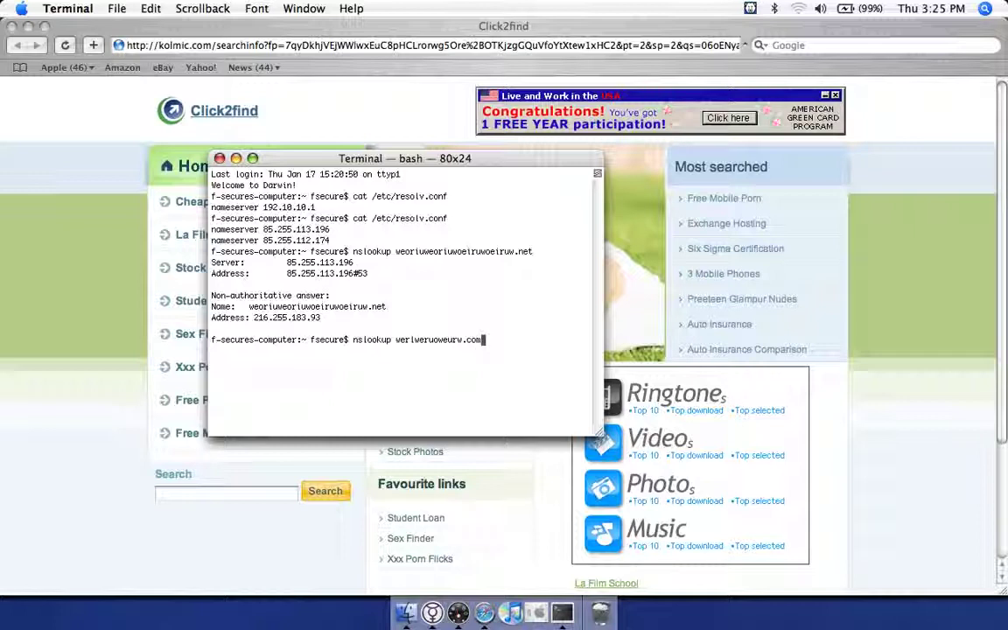
key(Return)
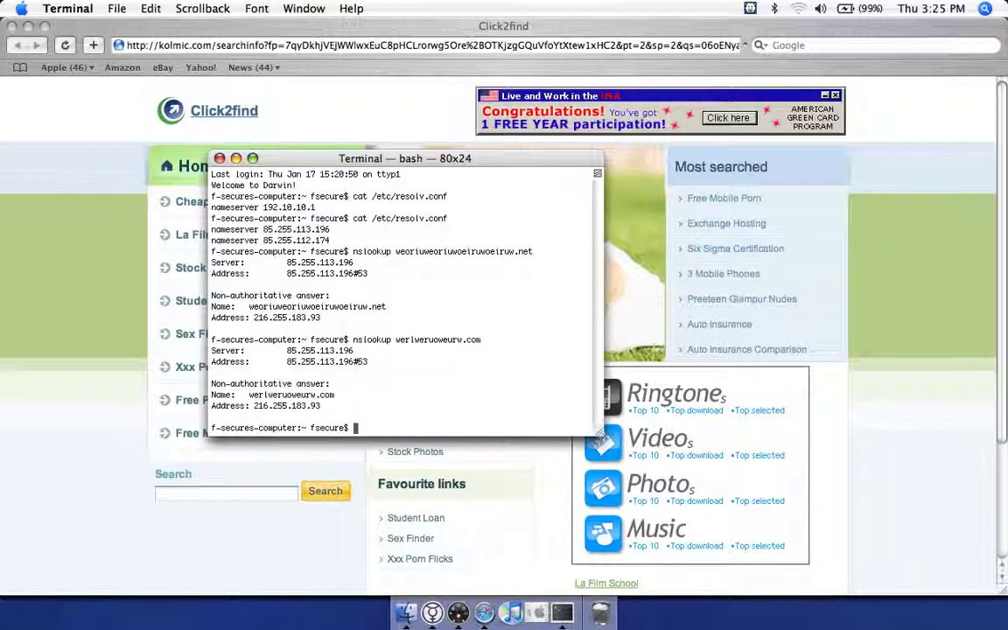